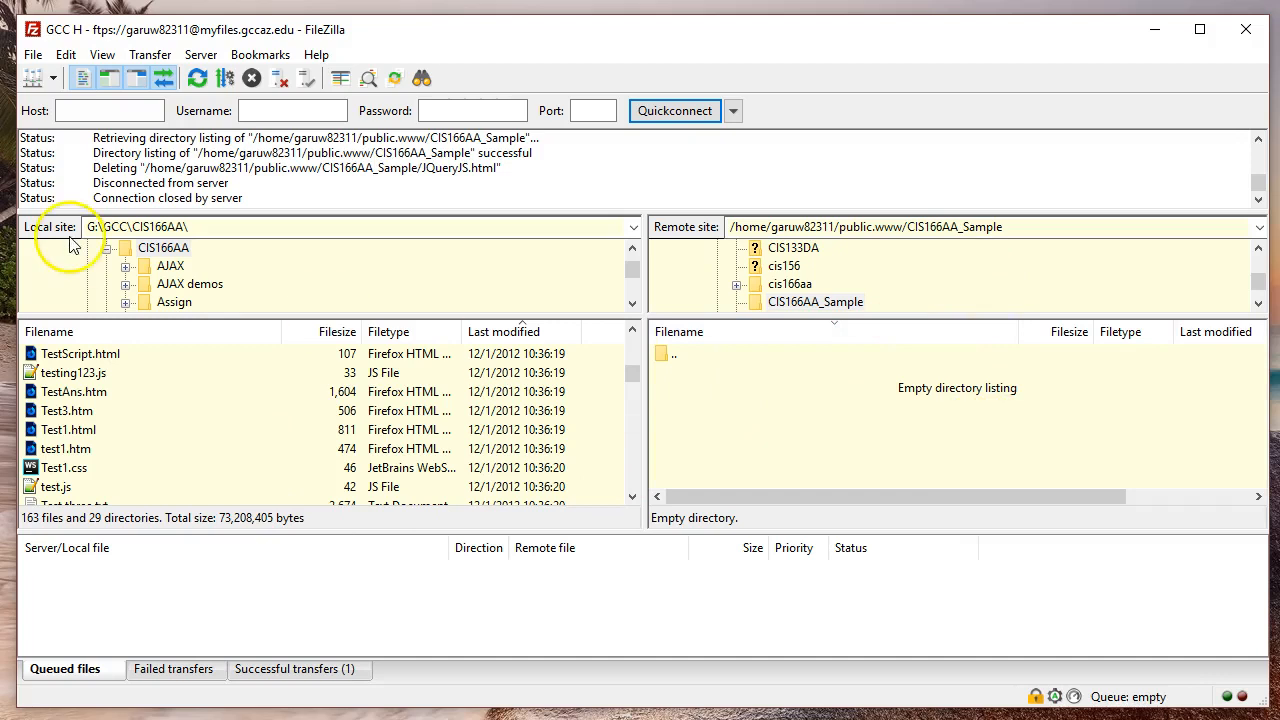
# Open the Site Manager and review the saved GCC H site's general and advanced settings, including its default remote directory.
pyautogui.click(33, 80)
pyautogui.click(710, 599)
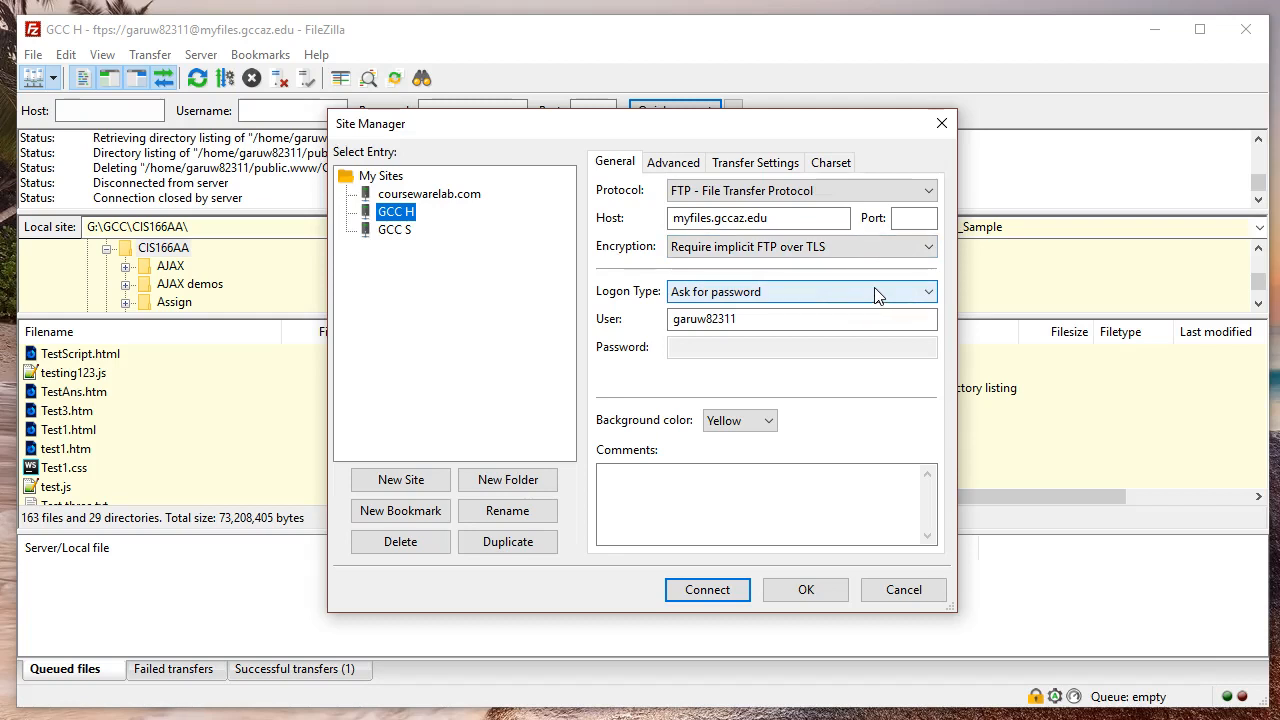
pyautogui.click(772, 320)
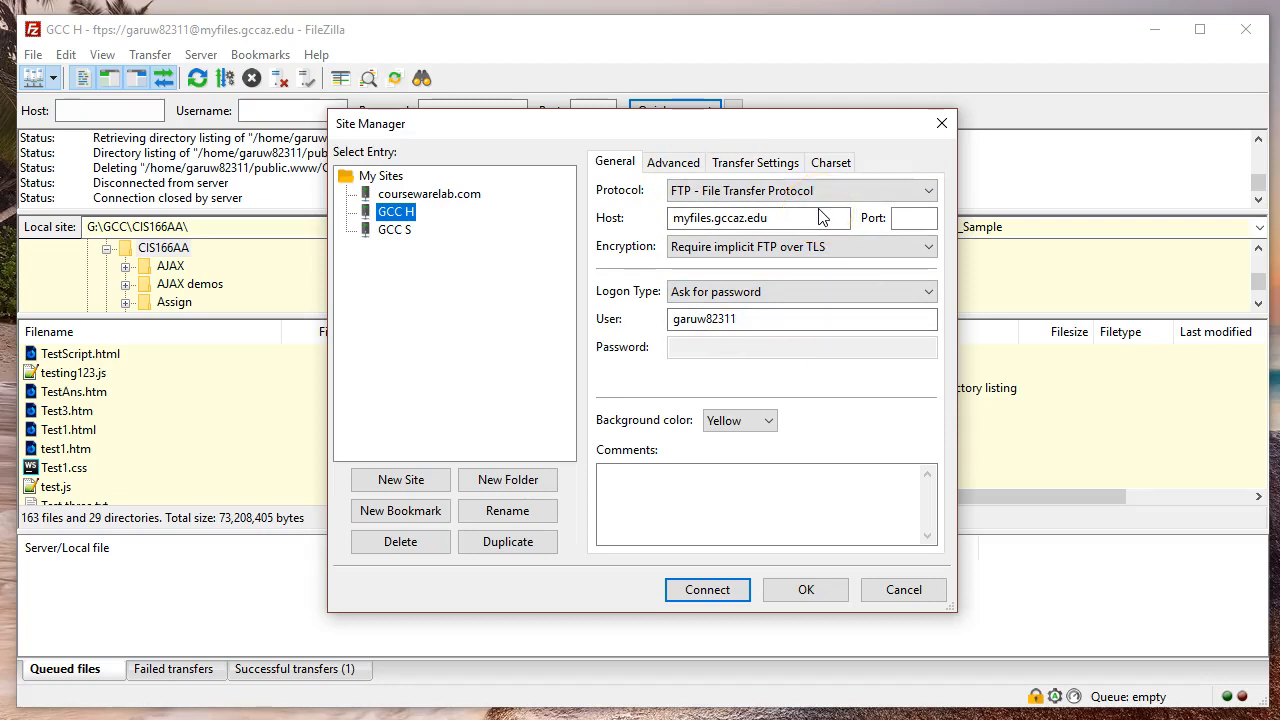
pyautogui.click(677, 163)
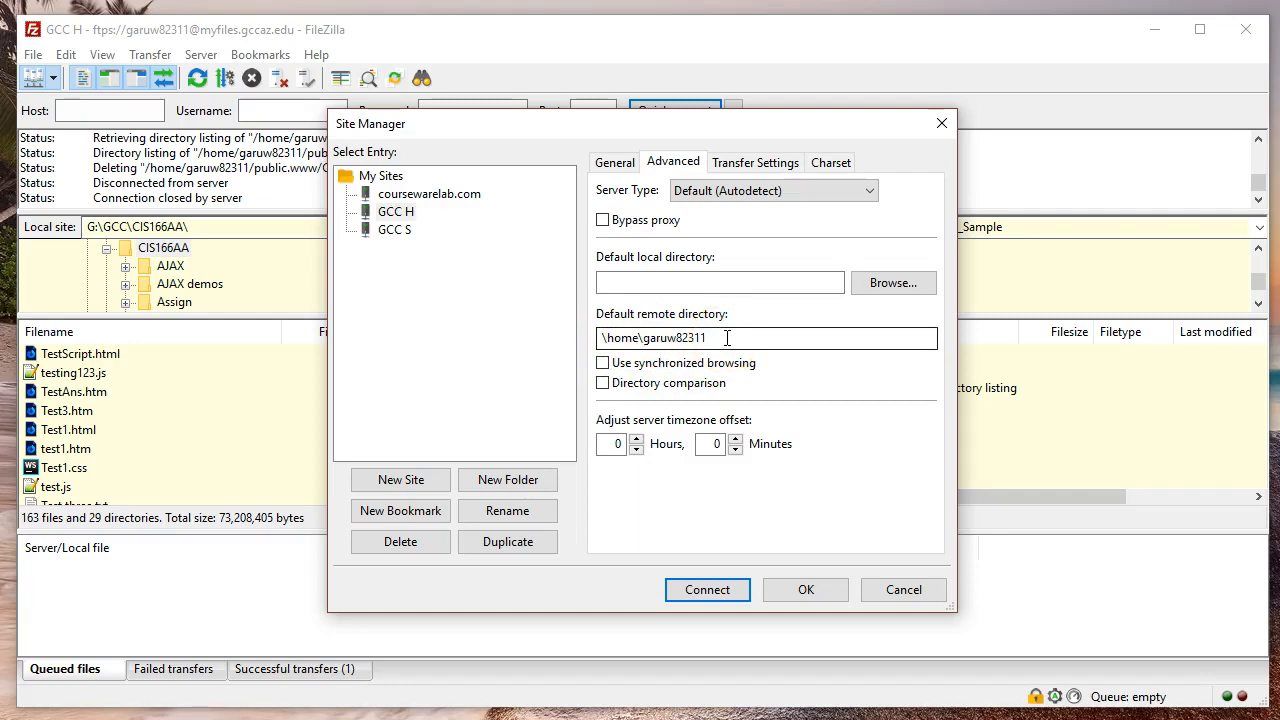
pyautogui.click(710, 444)
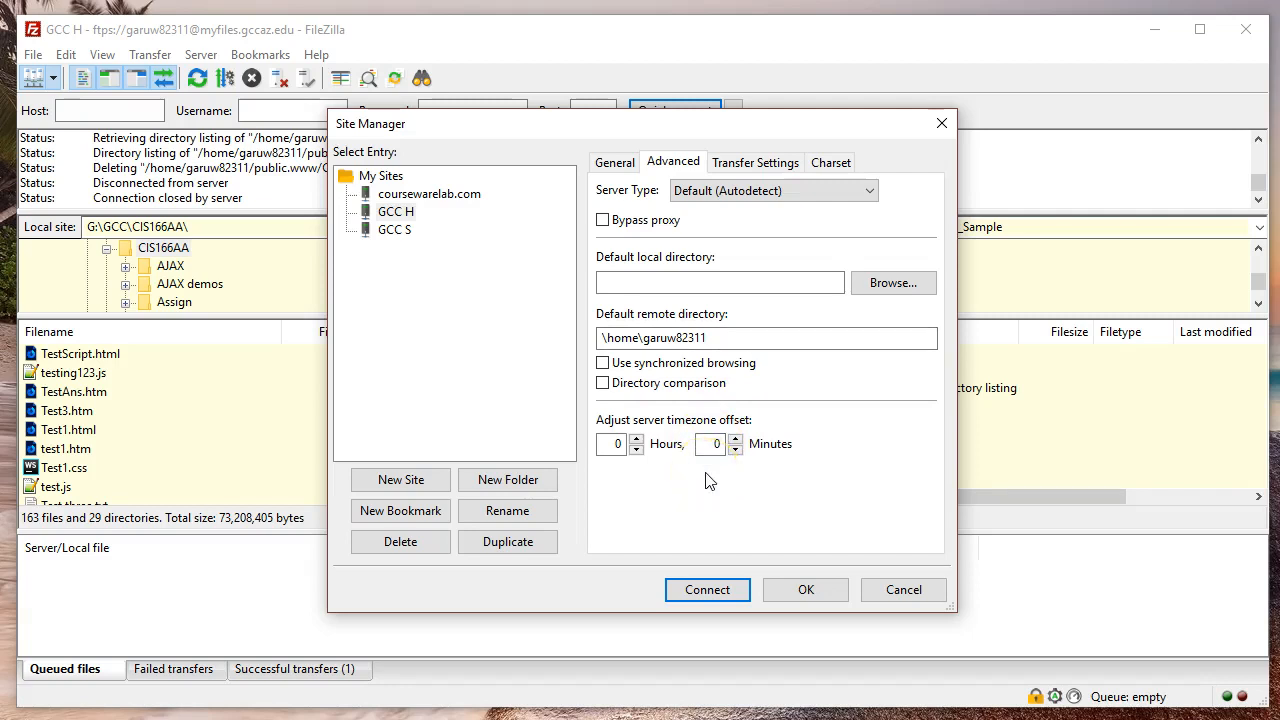
# Connect to the GCC H site with the account password, aborting the previous connection and using the current tab.
pyautogui.click(709, 590)
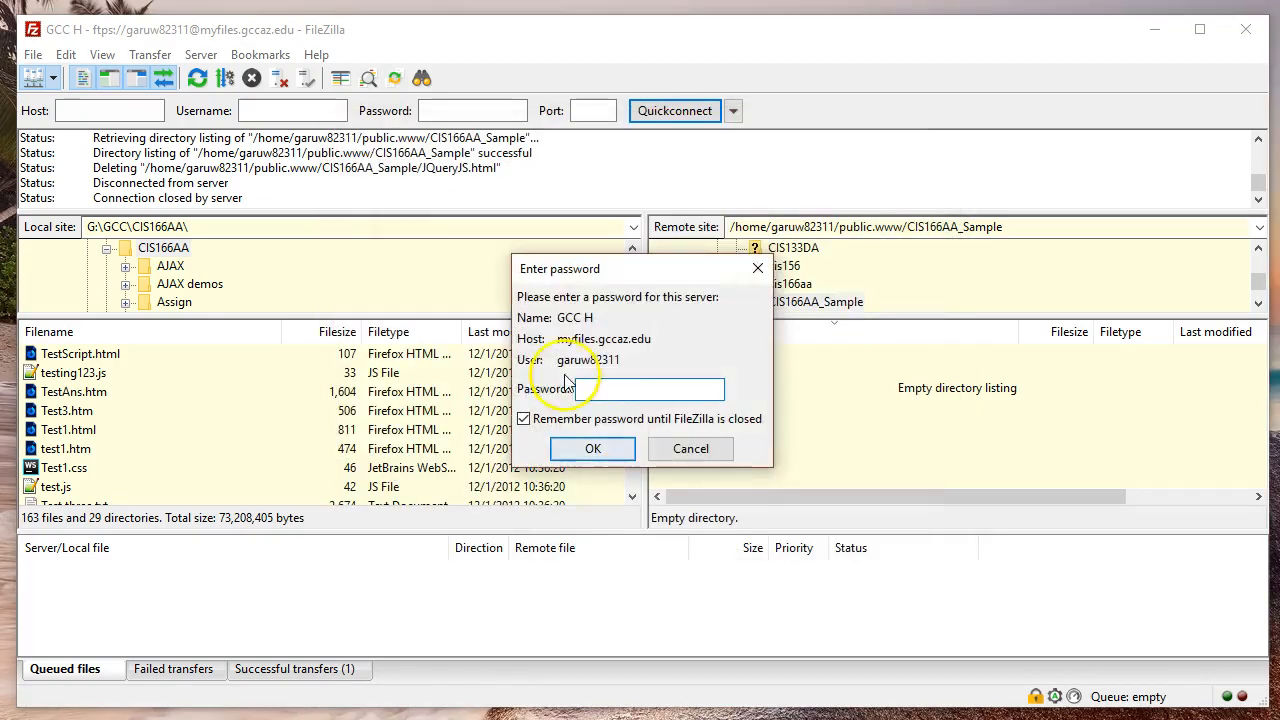
pyautogui.write('****')
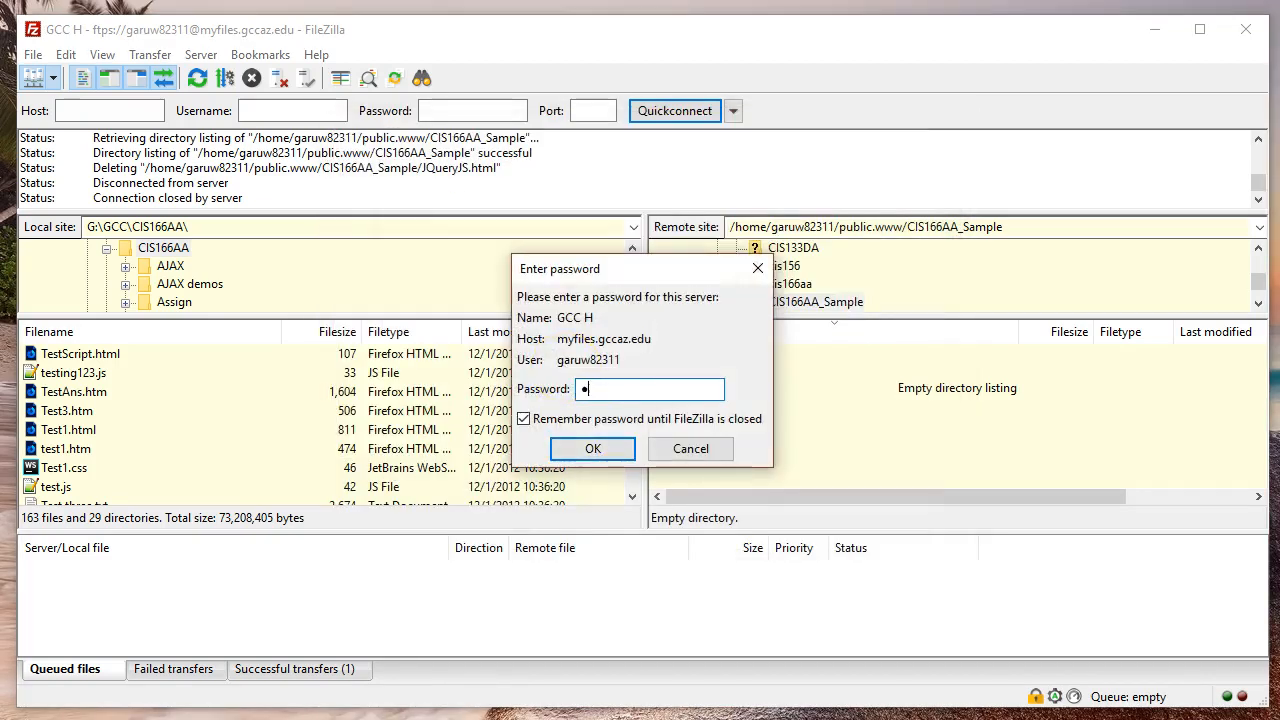
pyautogui.write('*******')
pyautogui.click(598, 450)
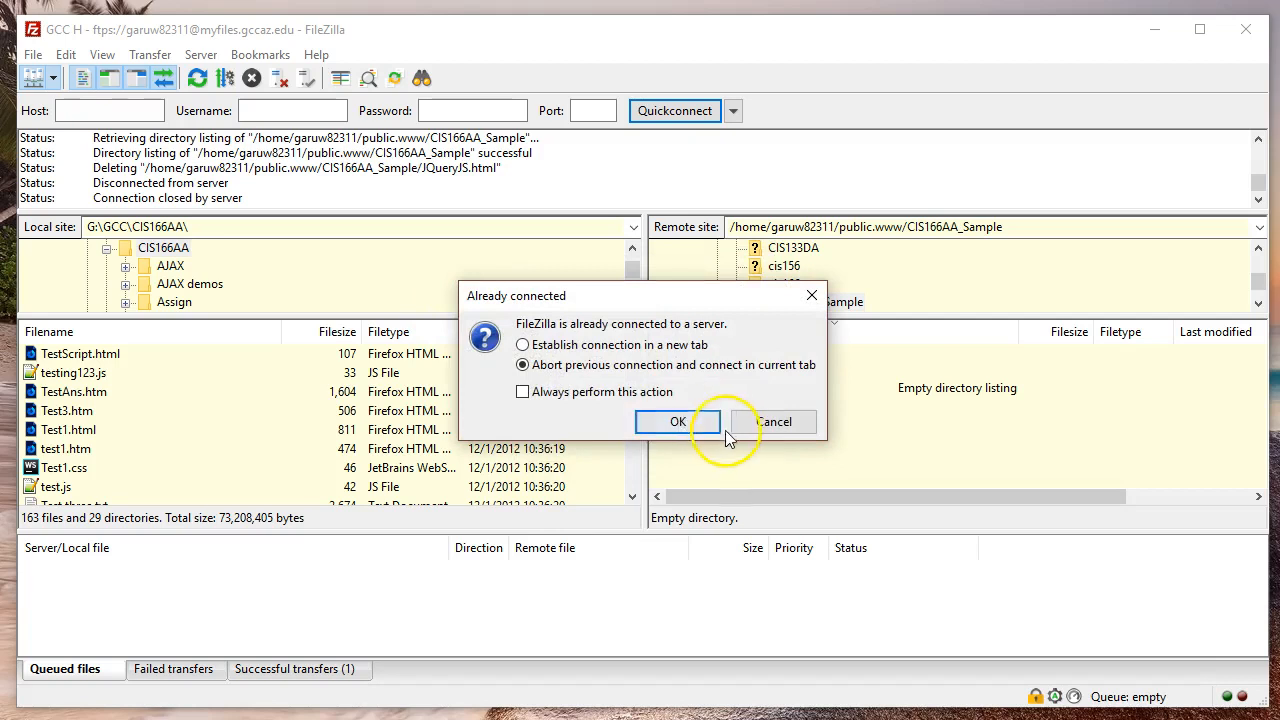
pyautogui.click(678, 424)
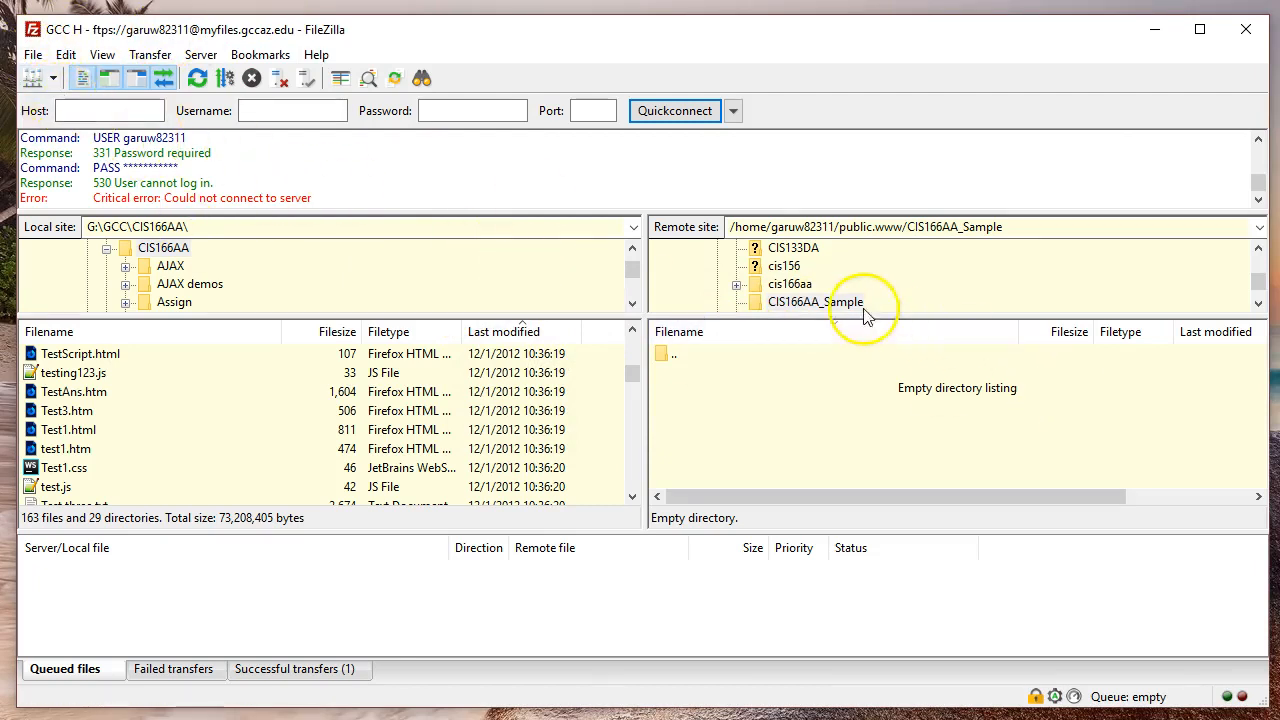
# Browse the remote cis166aa folder under public.www and collapse its subfolders in the directory tree.
pyautogui.click(788, 285)
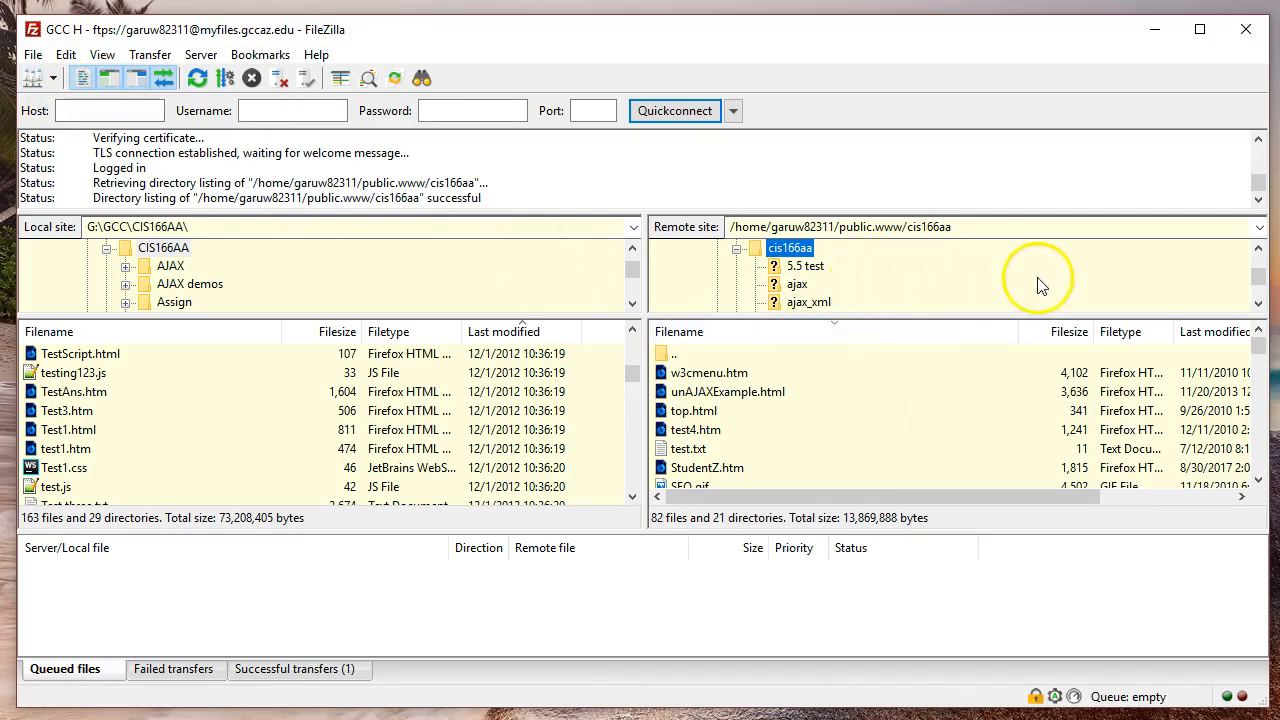
pyautogui.scroll(1, 1120, 278)
pyautogui.moveTo(1262, 275)
pyautogui.mouseDown()
pyautogui.moveTo(1257, 257)
pyautogui.moveTo(1257, 285)
pyautogui.moveTo(1250, 270)
pyautogui.mouseUp()
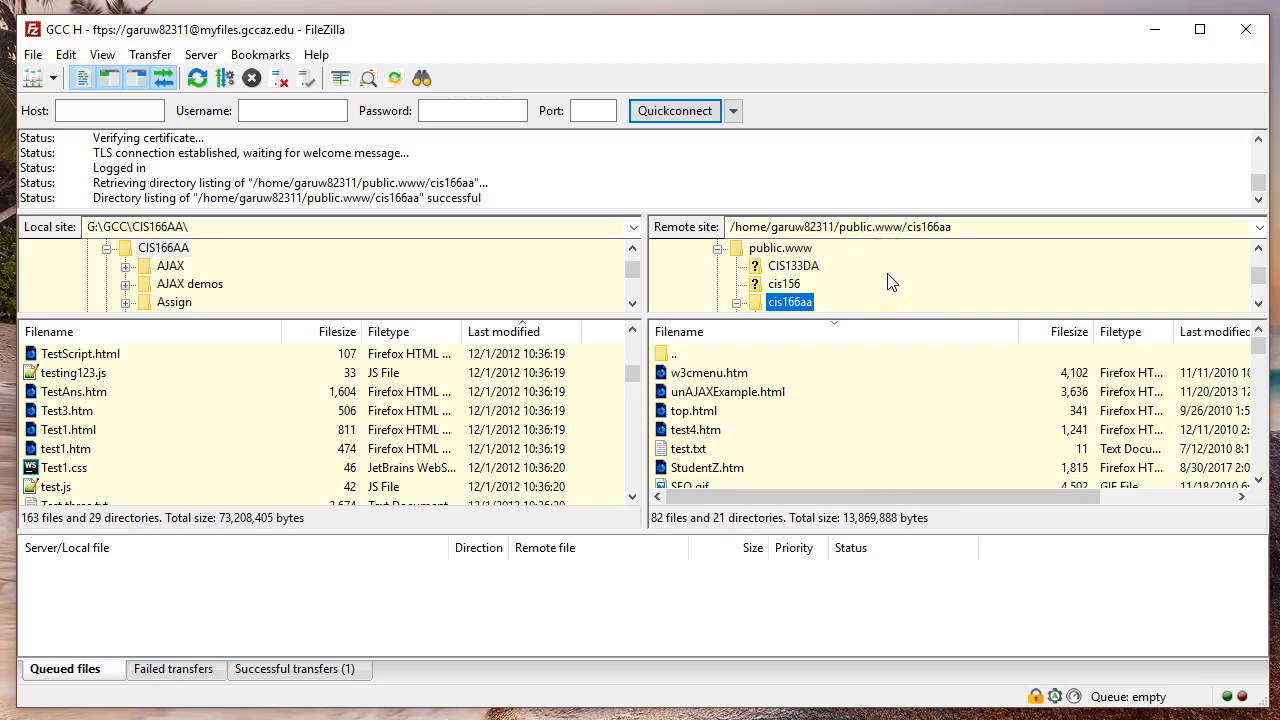
pyautogui.click(791, 301)
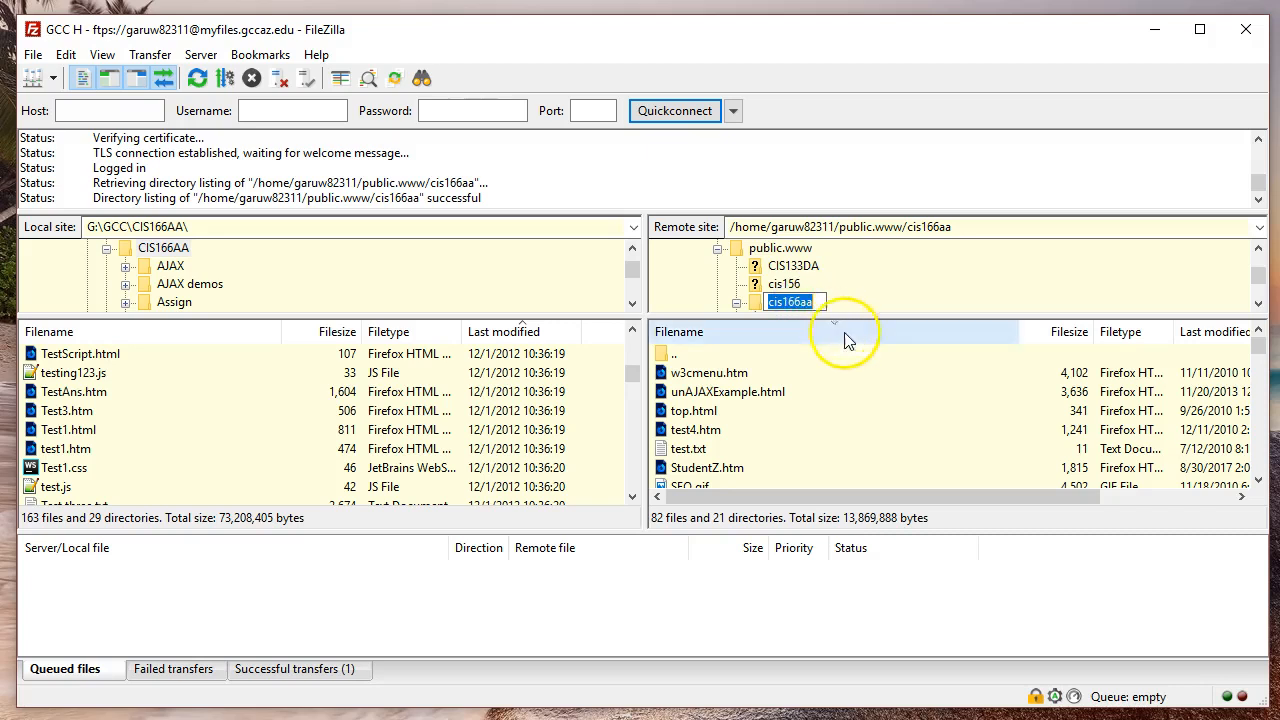
pyautogui.scroll(-1, 866, 278)
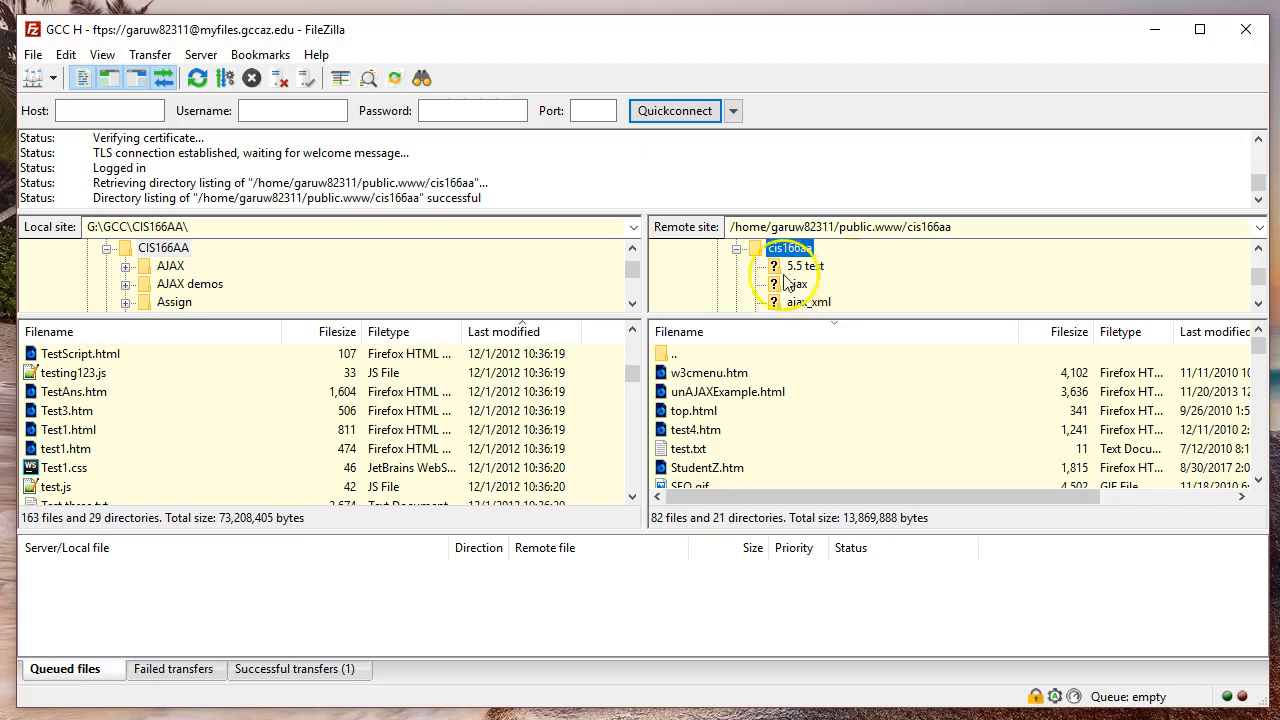
pyautogui.click(736, 248)
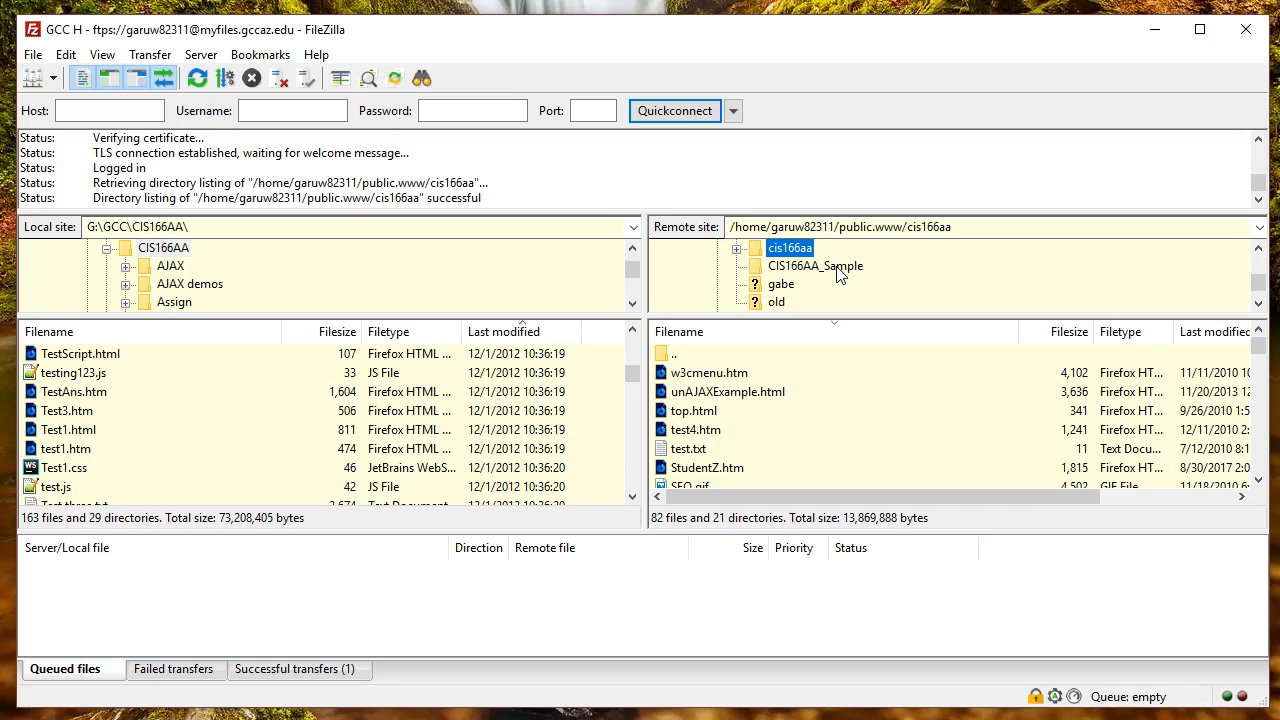
# Create a directory named assign1 inside the remote CIS166AA_Sample folder.
pyautogui.click(838, 275)
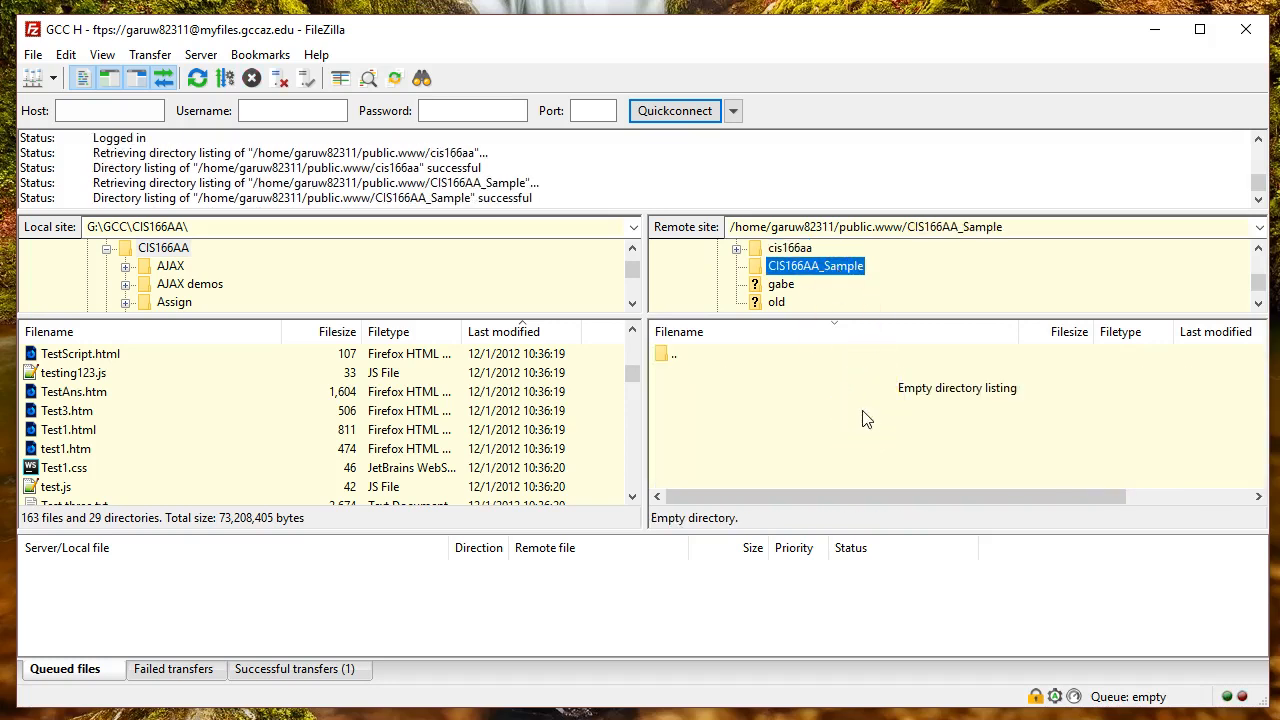
pyautogui.rightClick(767, 387)
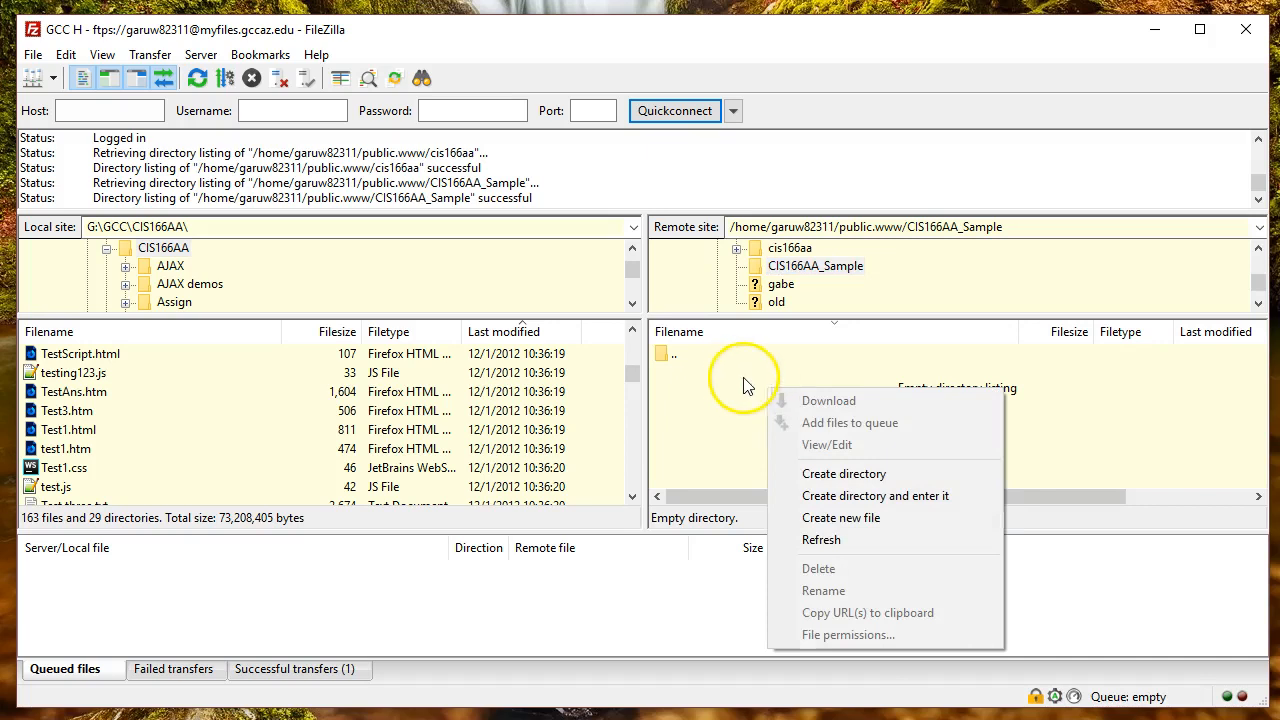
pyautogui.click(869, 475)
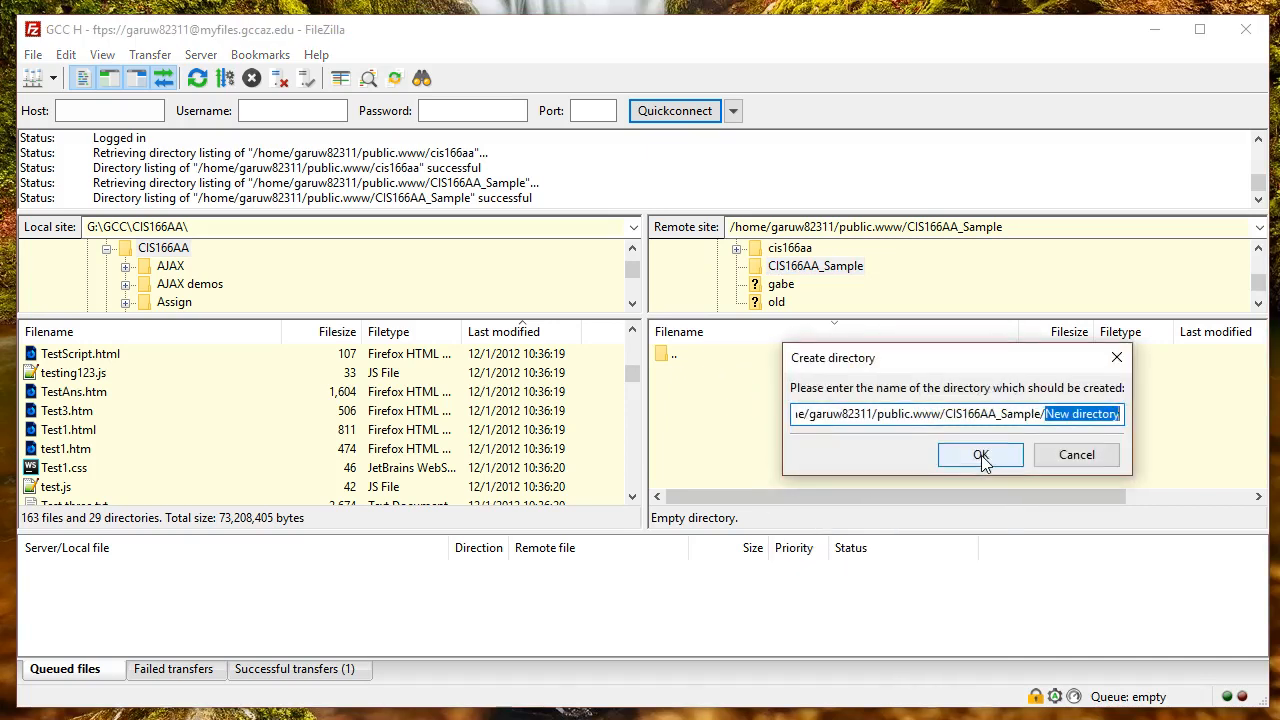
pyautogui.write('assign1')
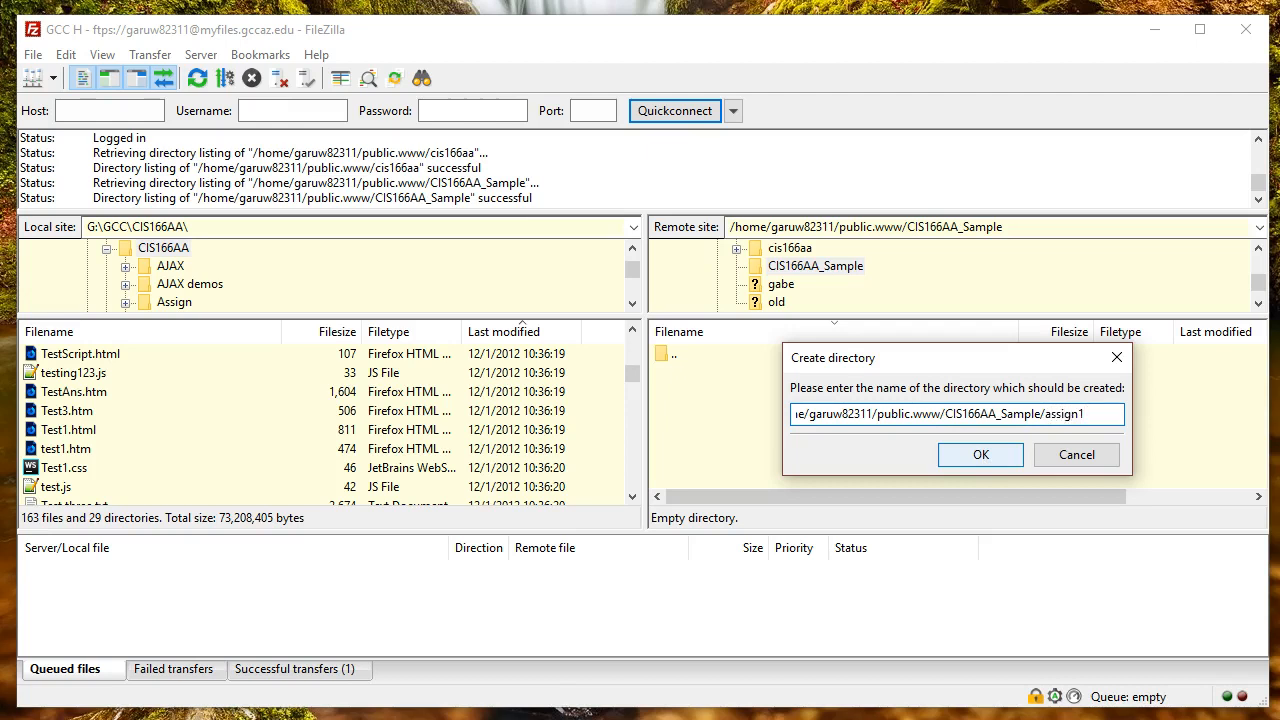
pyautogui.click(980, 456)
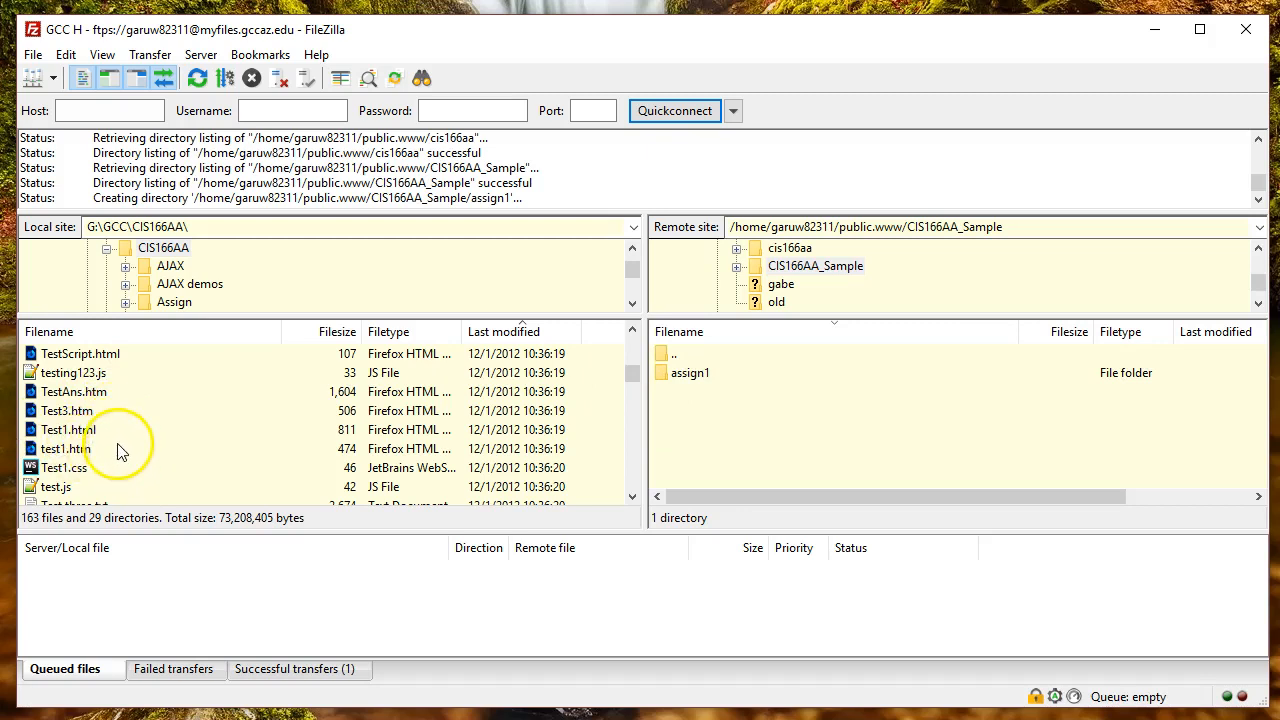
# Open the remote assign1 folder and upload the local Test1.html file into it.
pyautogui.doubleClick(677, 378)
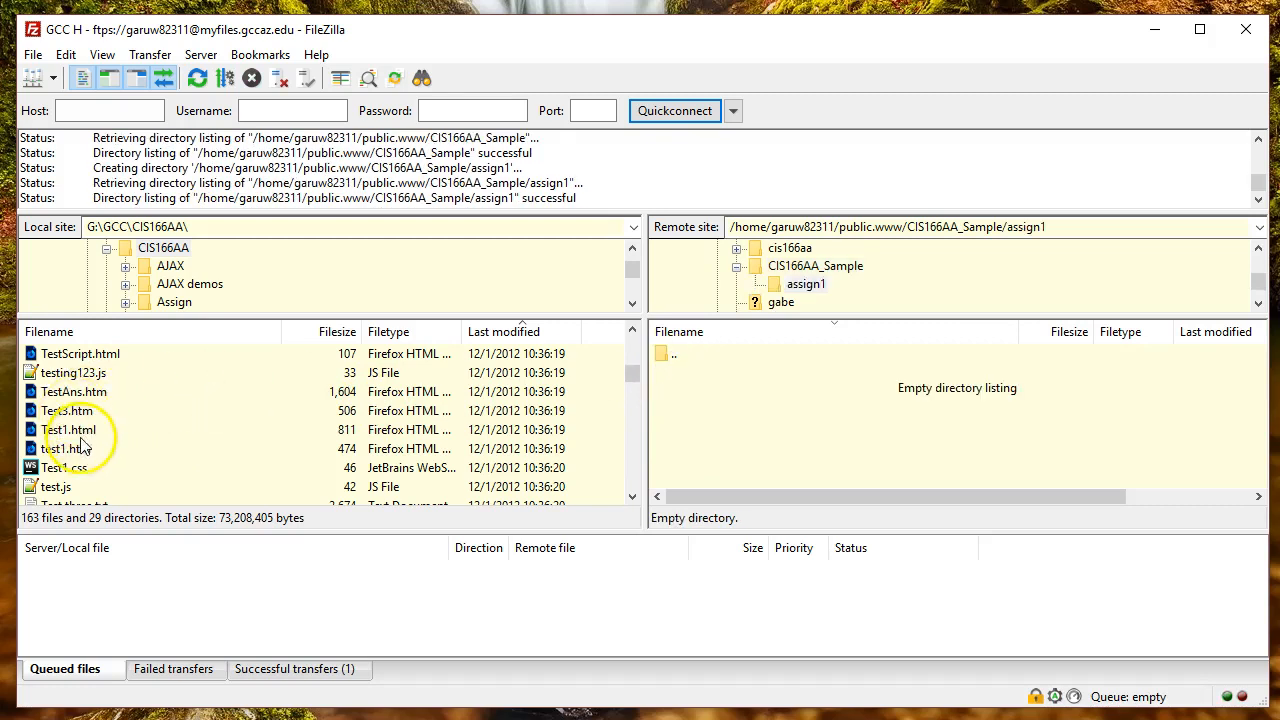
pyautogui.moveTo(80, 430); pyautogui.dragTo(703, 409)
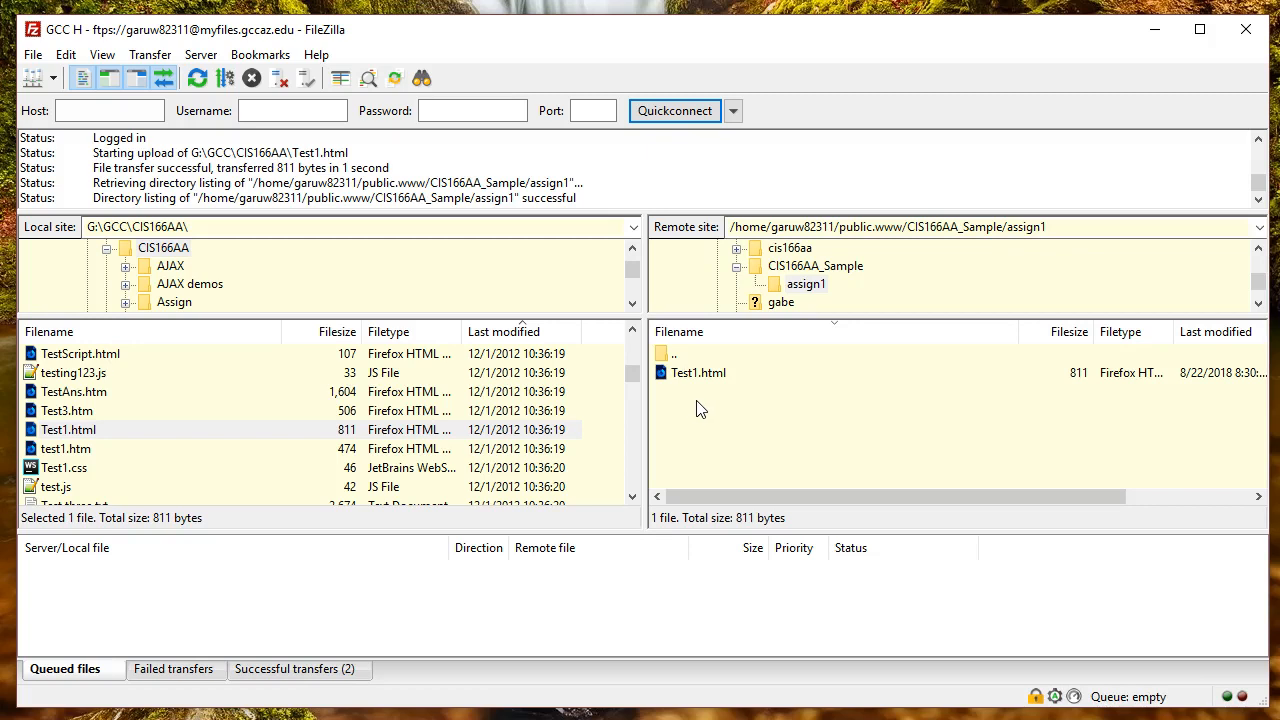
pyautogui.click(708, 404)
# Open the local AJAX folder and download Test1.html from the remote assign1 folder into it.
pyautogui.click(170, 266)
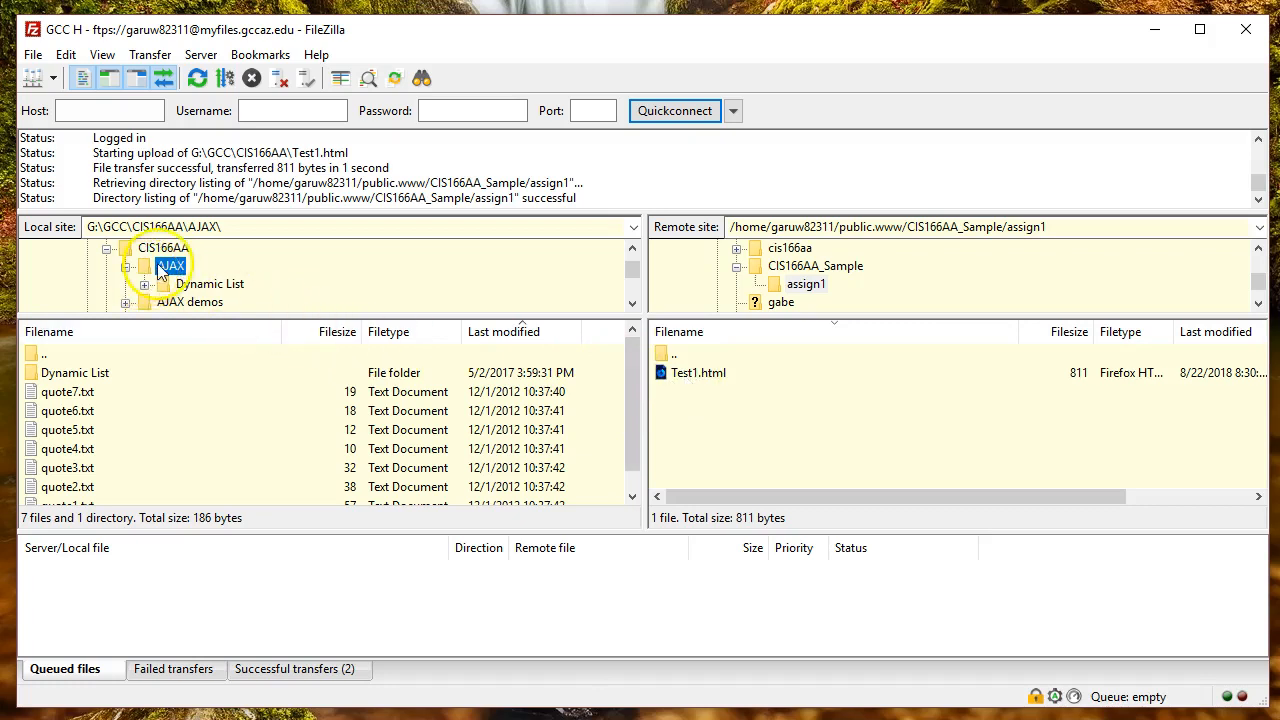
pyautogui.click(703, 376)
pyautogui.moveTo(703, 376); pyautogui.dragTo(246, 394)
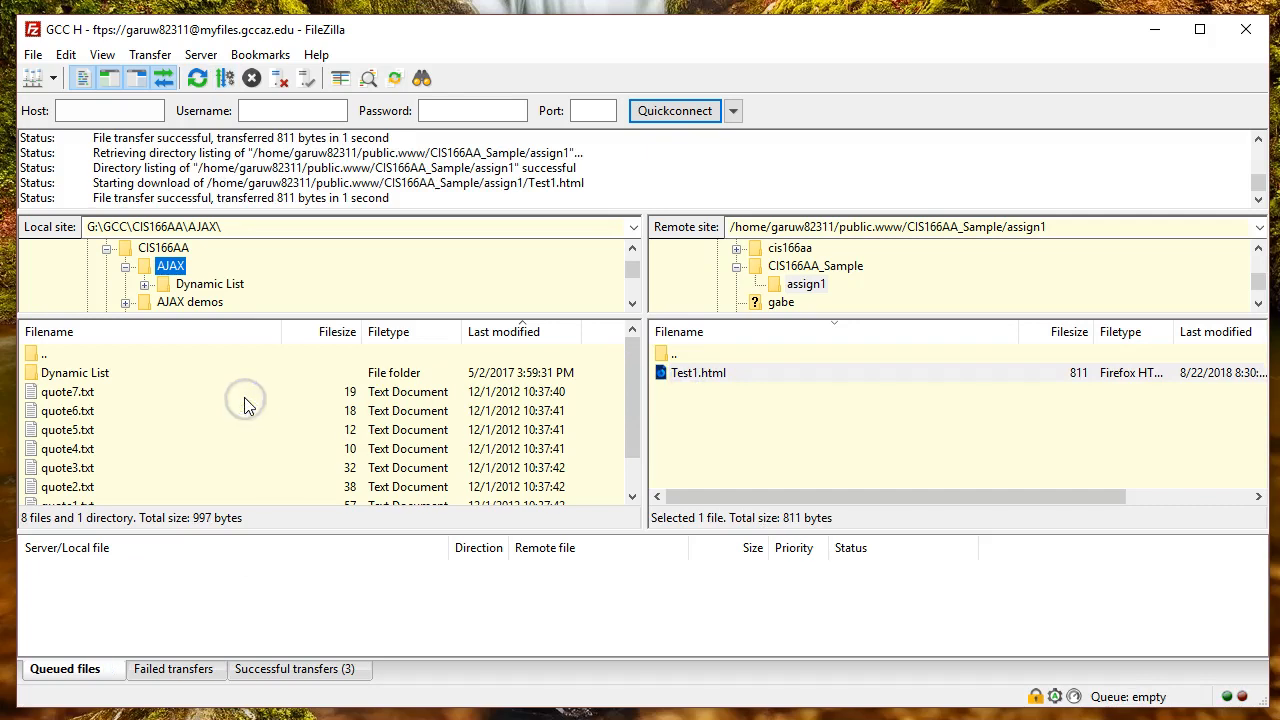
pyautogui.scroll(-1, 116, 418)
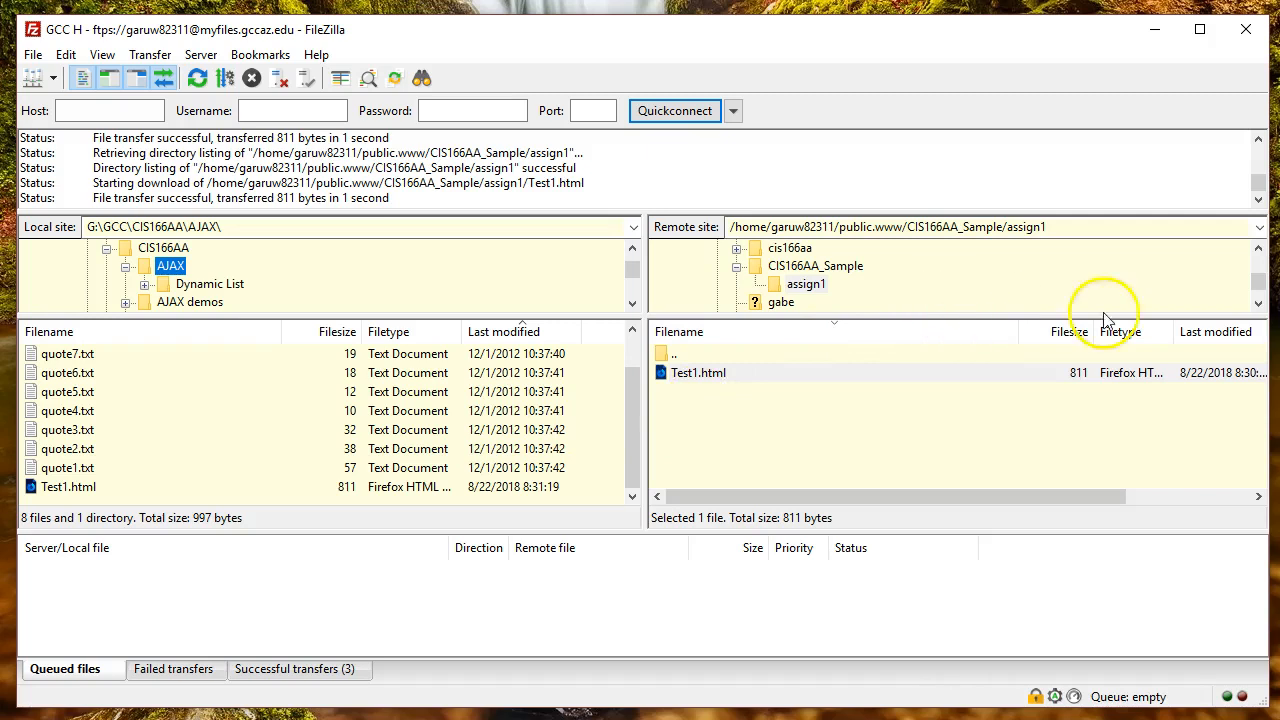
# Review the remote folder path from public.www through CIS166AA_Sample to assign1.
pyautogui.click(1259, 250)
pyautogui.click(1259, 250)
pyautogui.click(1259, 250)
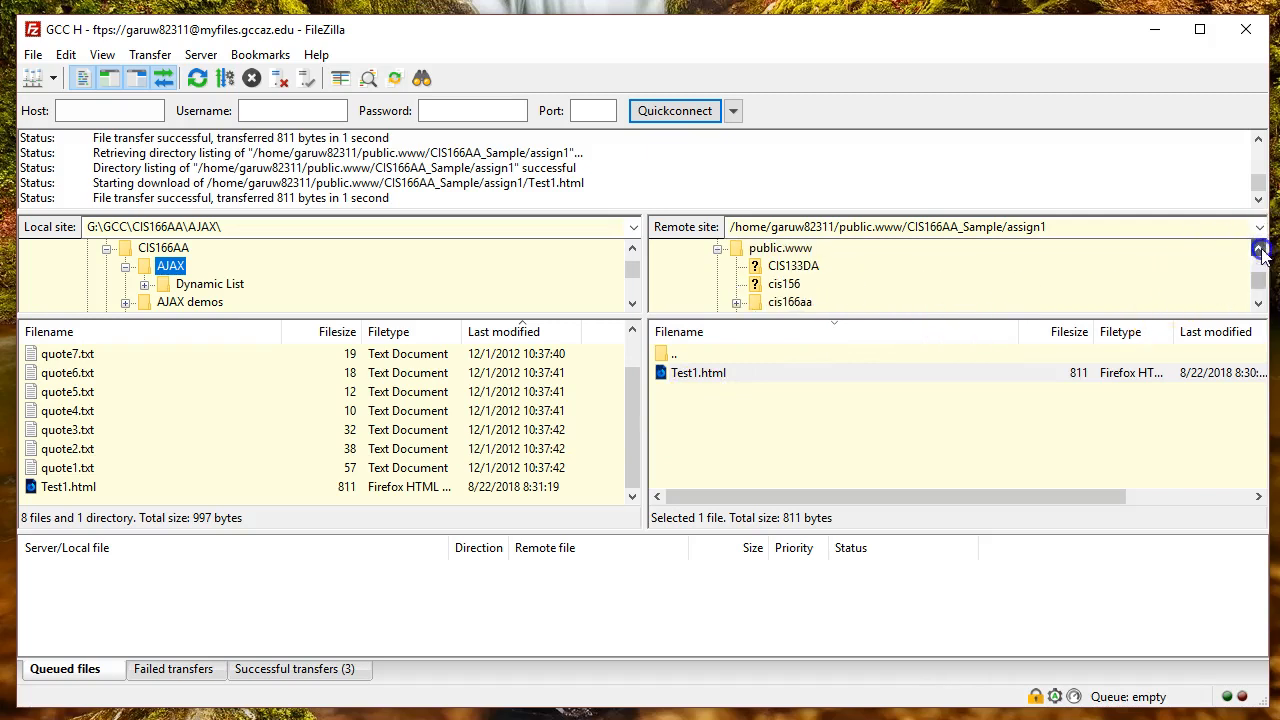
pyautogui.scroll(-1, 884, 267)
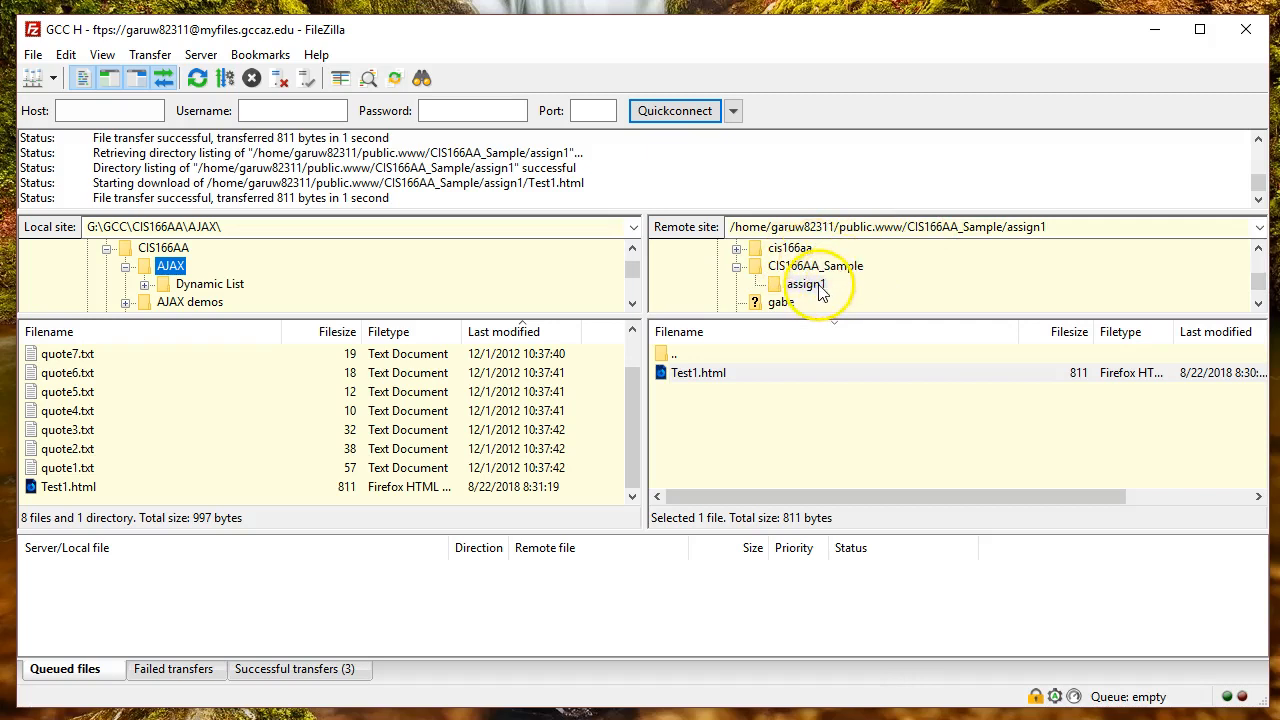
pyautogui.click(802, 412)
# Switch to Firefox and load the uploaded page from the account's web.gccaz.edu address at cis166aa_sample/assign1/test1.html.
pyautogui.click(160, 718)
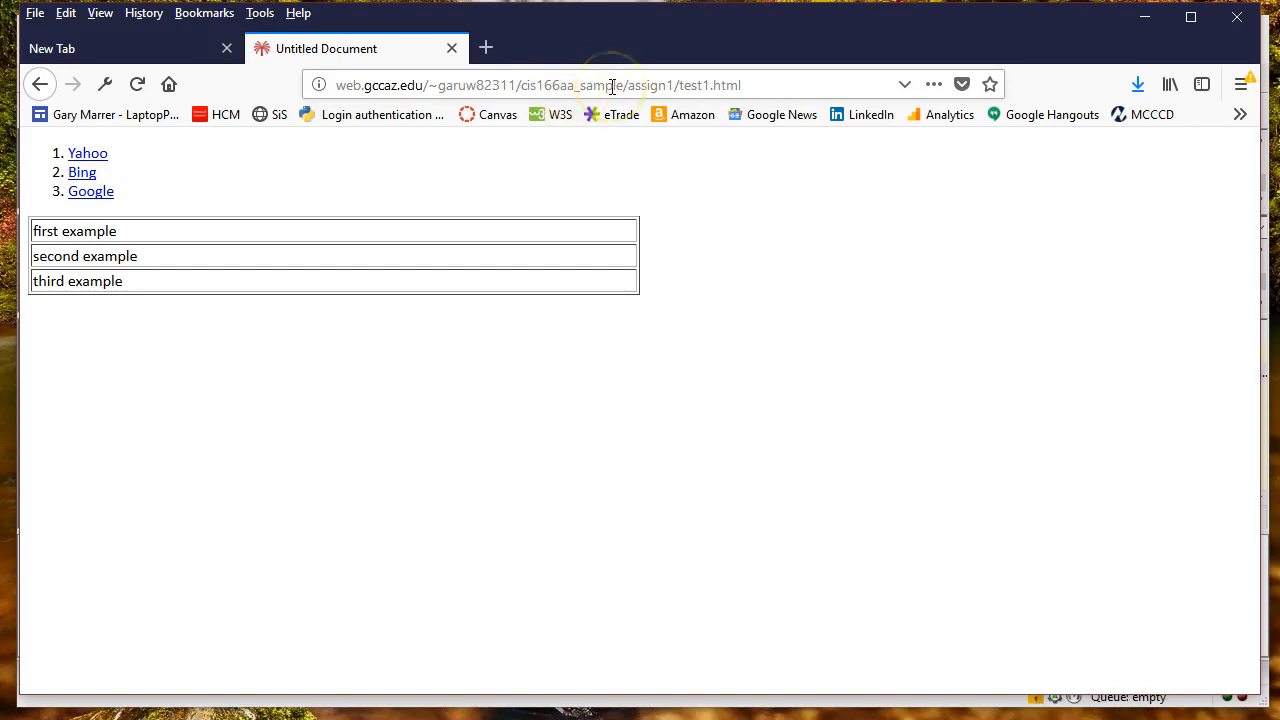
pyautogui.click(766, 81)
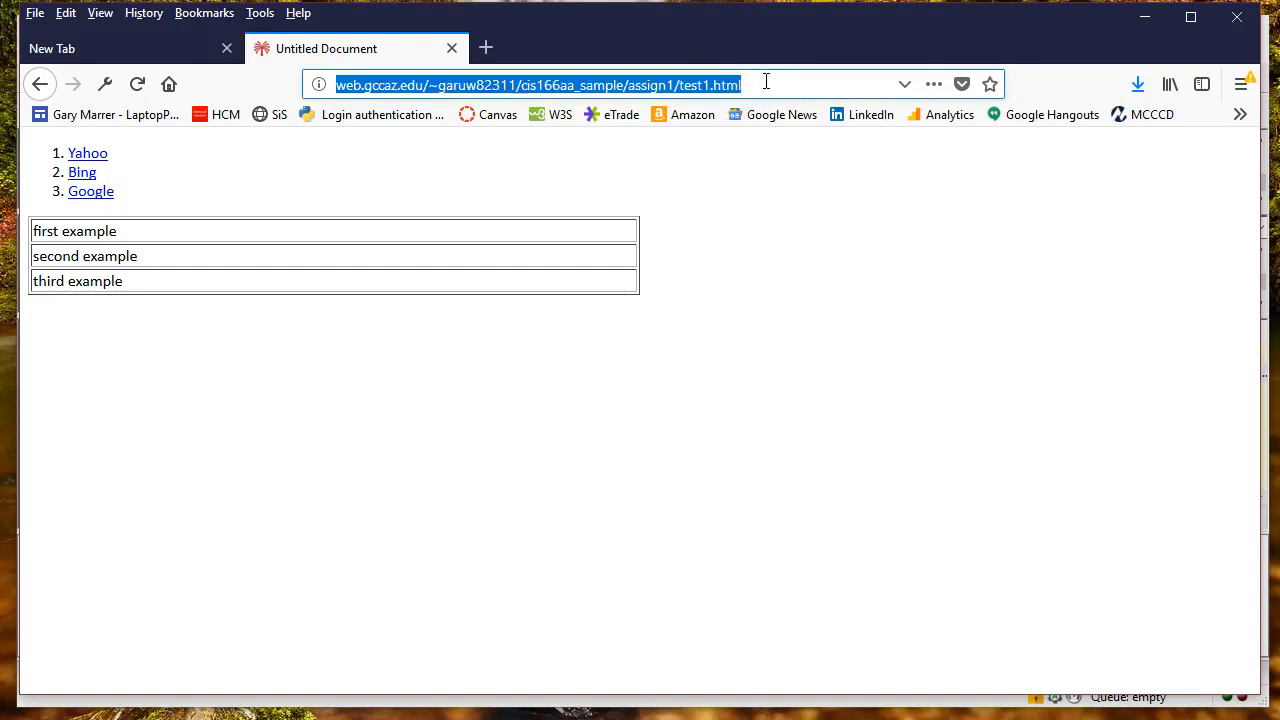
pyautogui.press('Return')
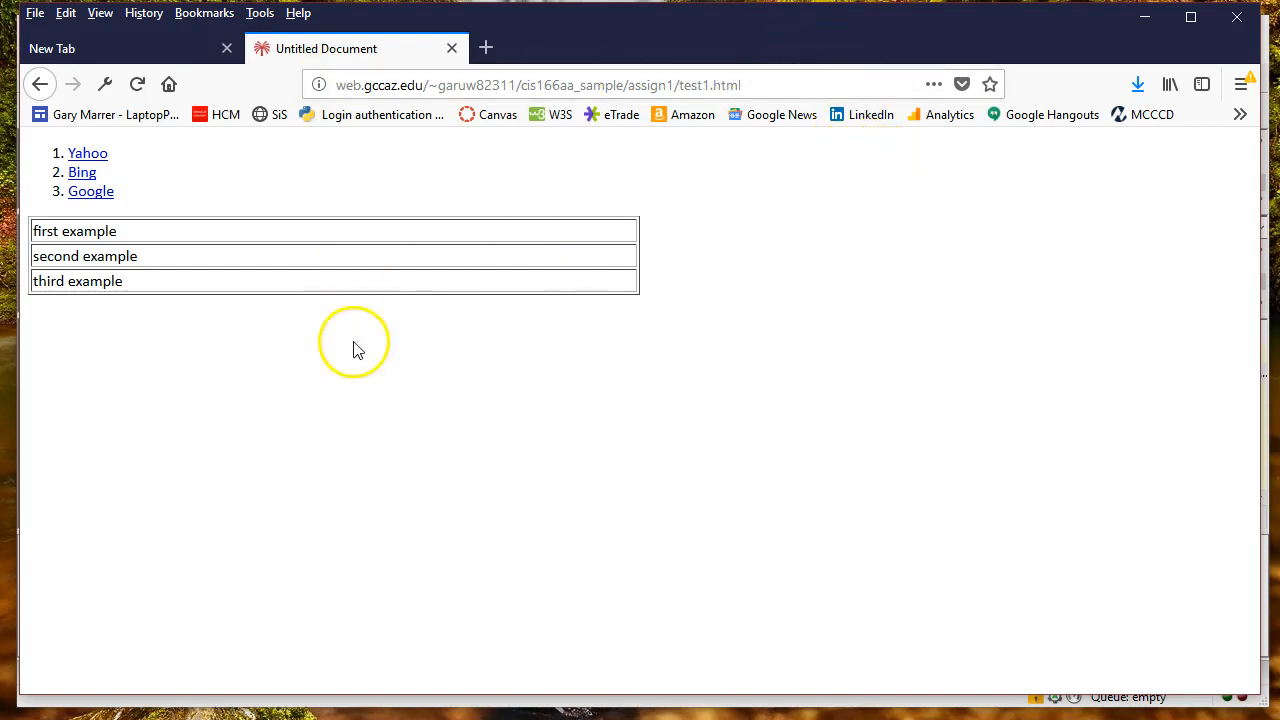
# View the page source of test1.html to examine its HTML code.
pyautogui.rightClick(758, 264)
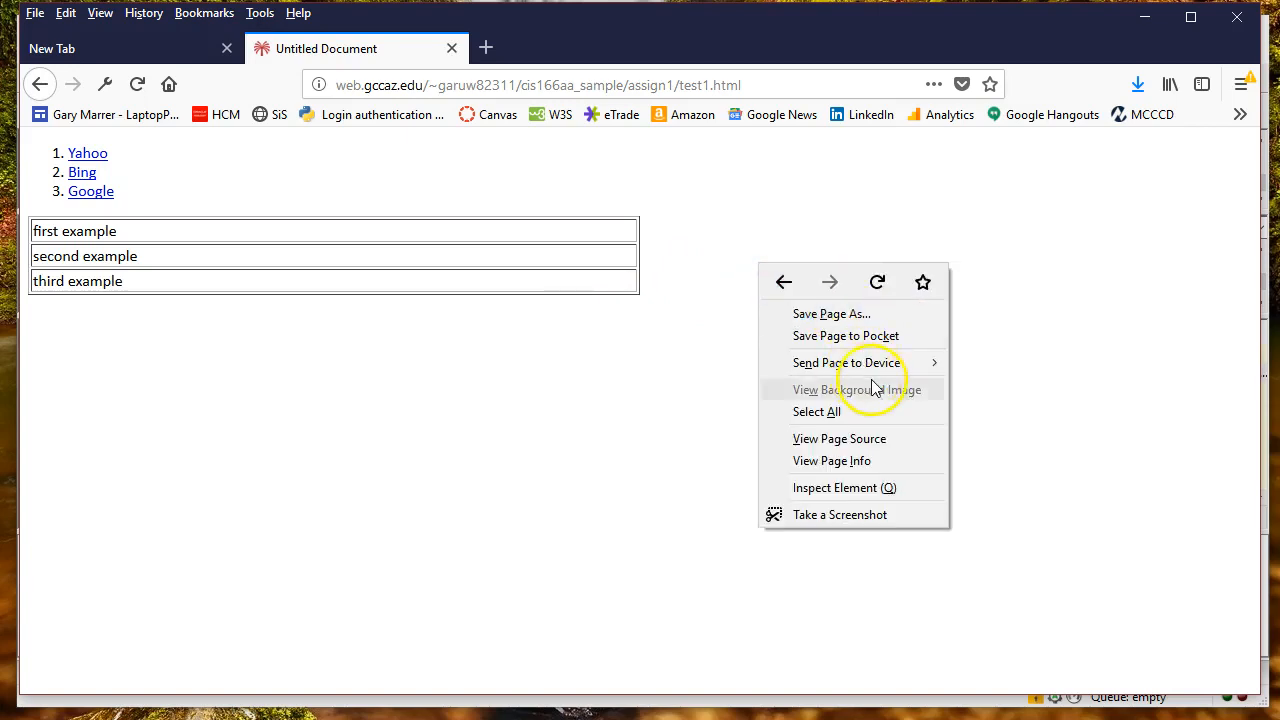
pyautogui.click(878, 440)
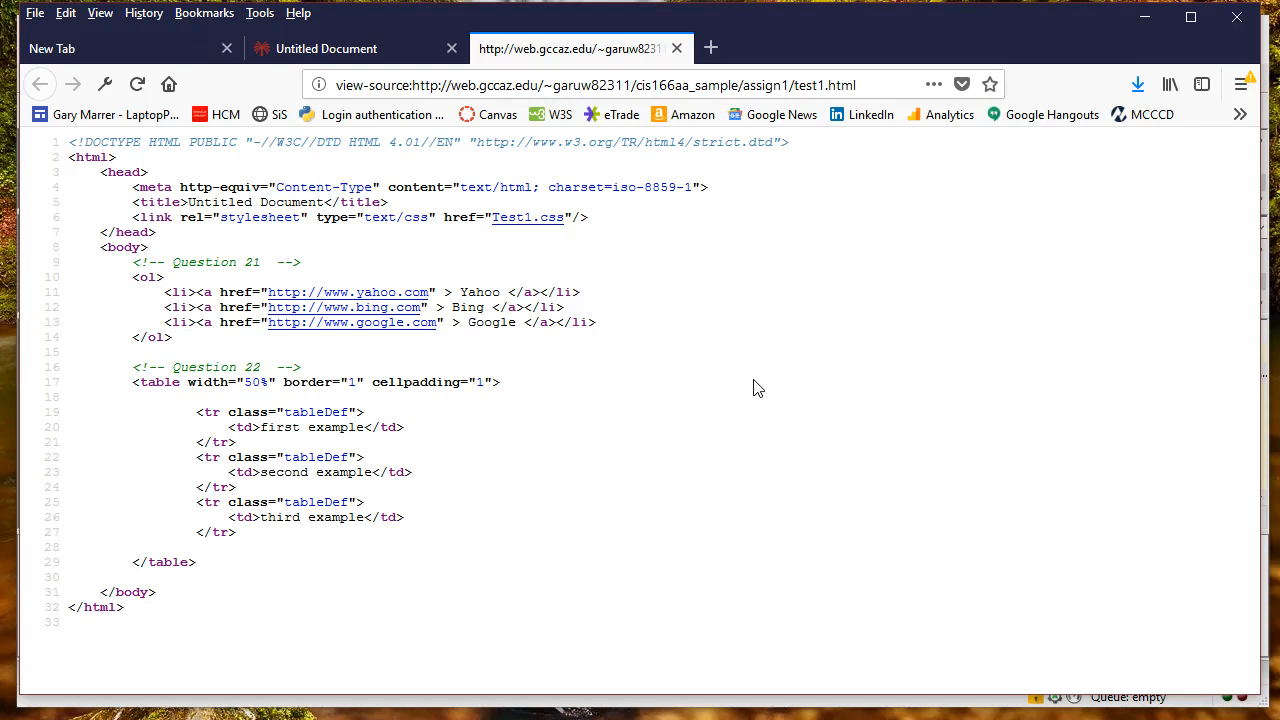
pyautogui.click(748, 380)
pyautogui.click(644, 446)
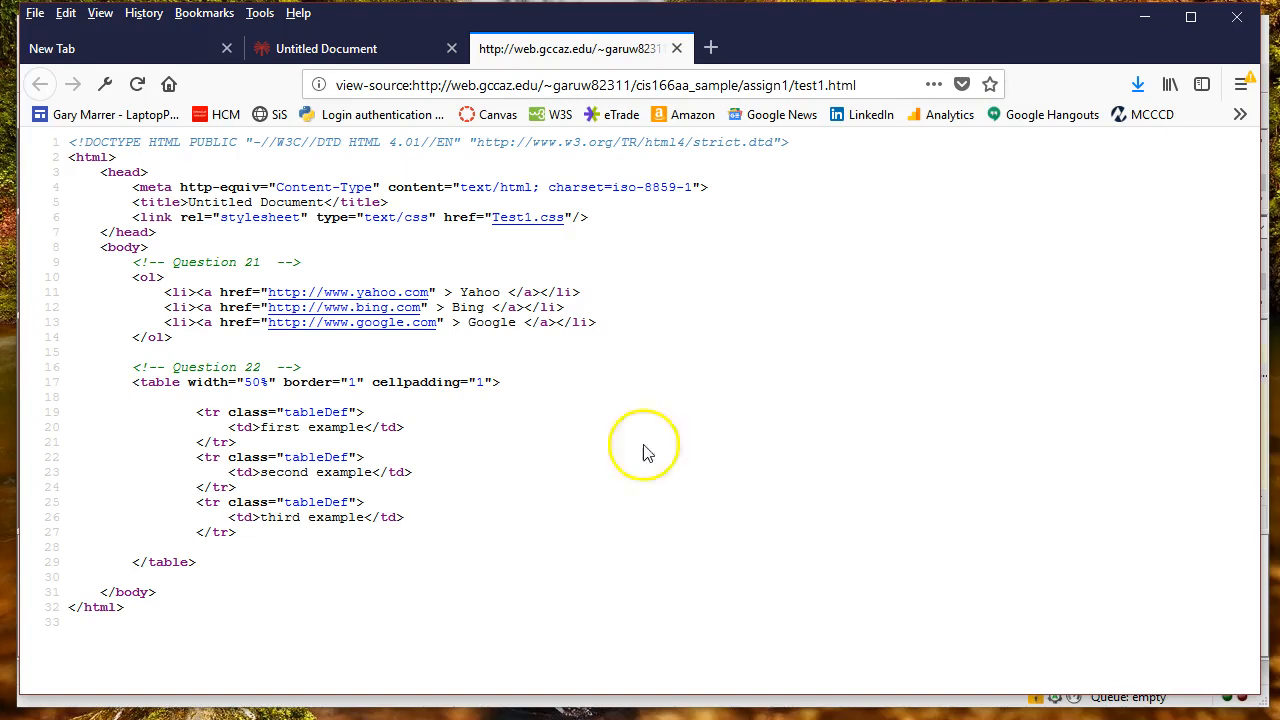